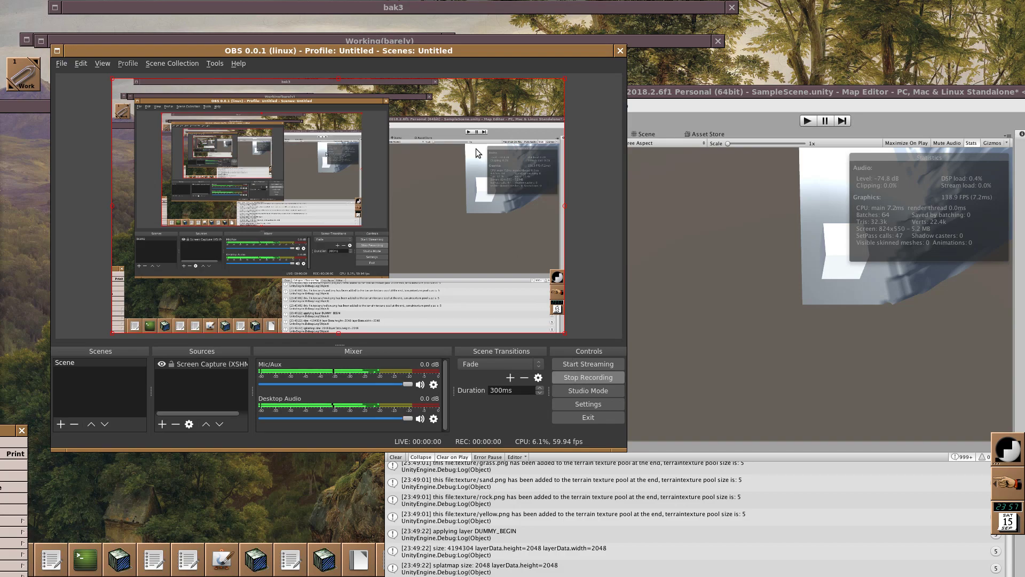
# Step: Roll up the OBS window, raise the MapTexure.cs code window, then bring Unity forward and move it up-left
pyautogui.doubleClick(434, 53)
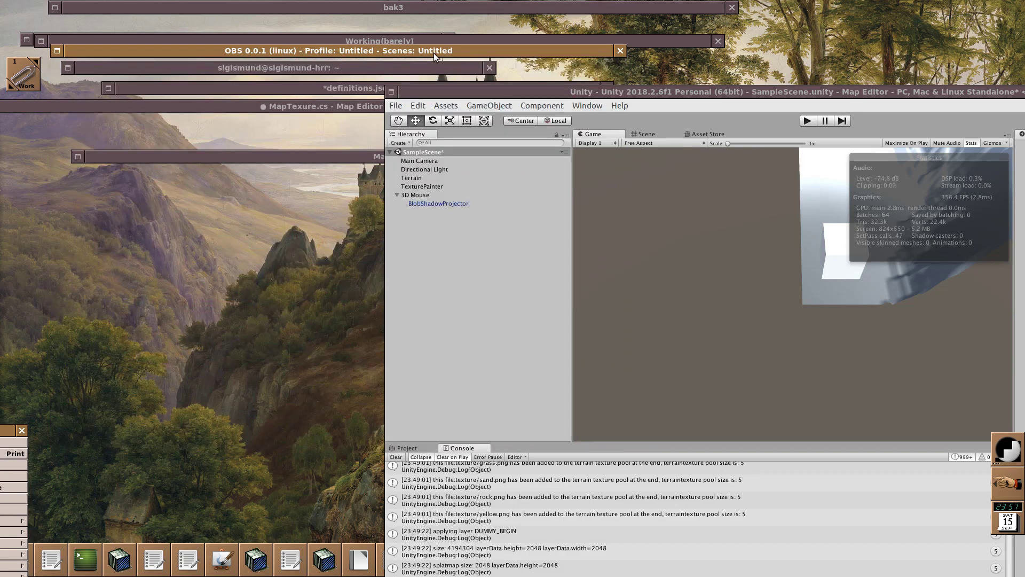
pyautogui.doubleClick(349, 107)
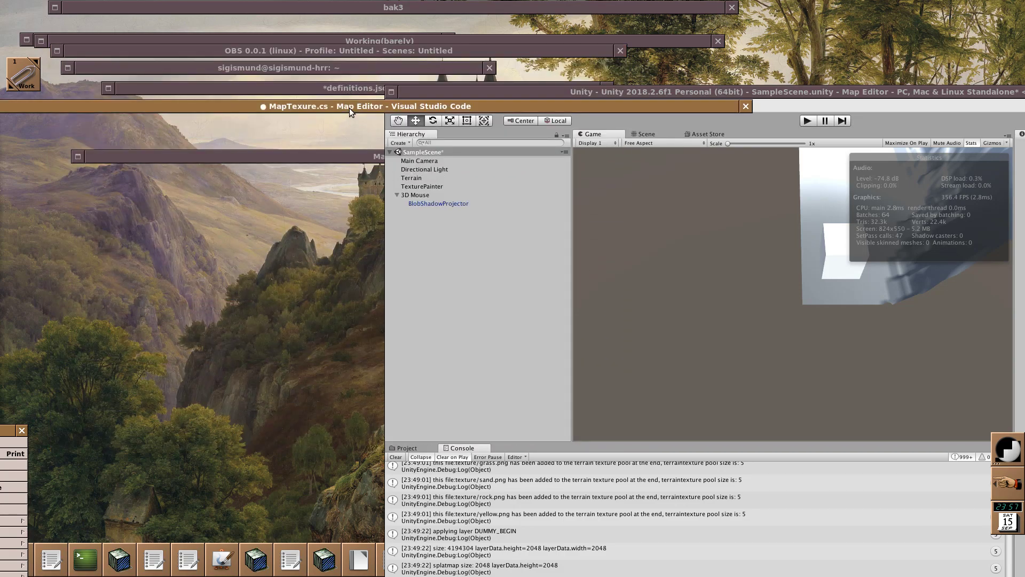
pyautogui.click(801, 119)
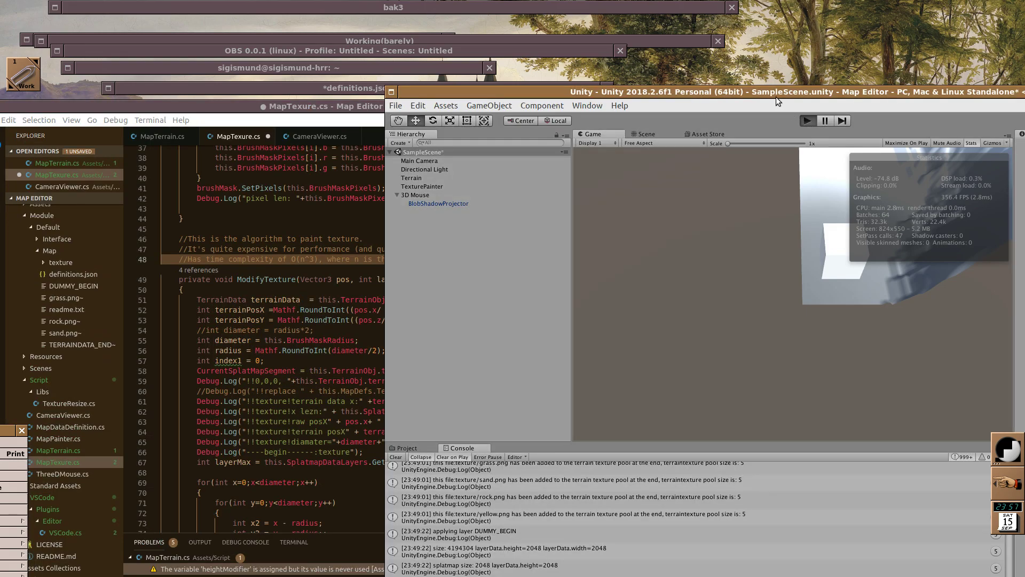
pyautogui.moveTo(776, 97); pyautogui.dragTo(585, 42)
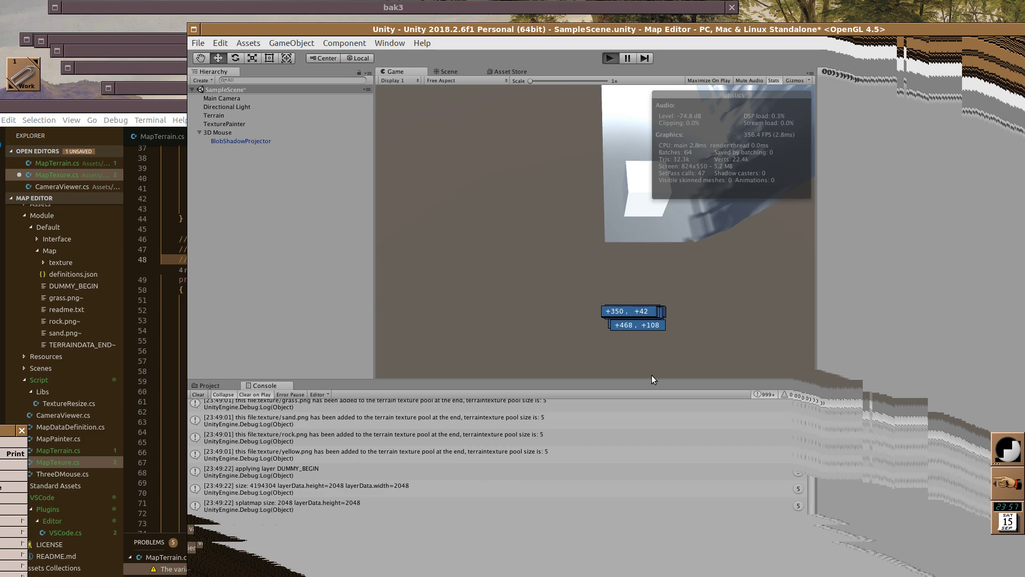
# Step: Brush grass across the terrain in the Game view, over the yellow ground toward the upper edge
pyautogui.click(1019, 491)
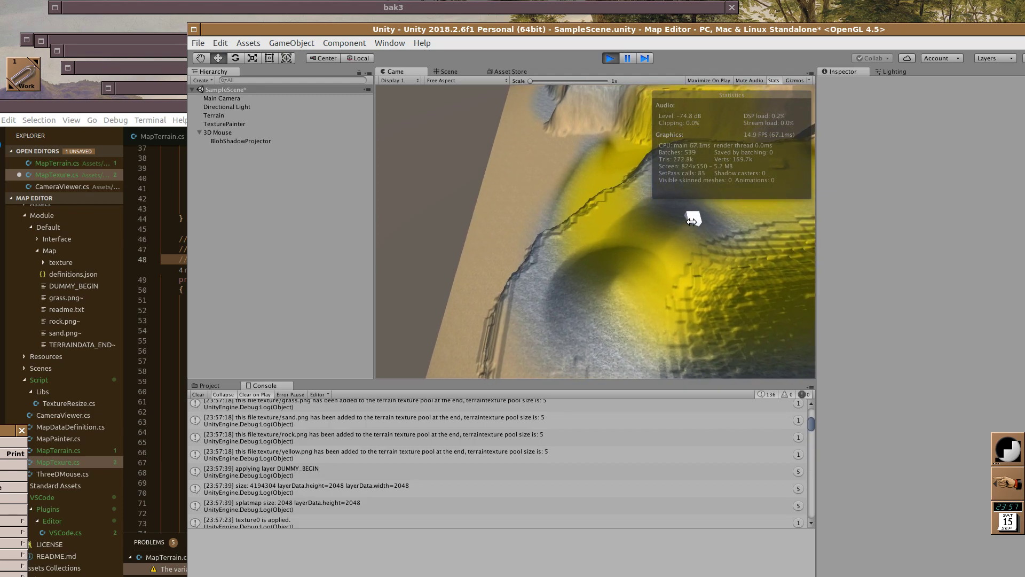
pyautogui.moveTo(611, 266); pyautogui.dragTo(648, 203)
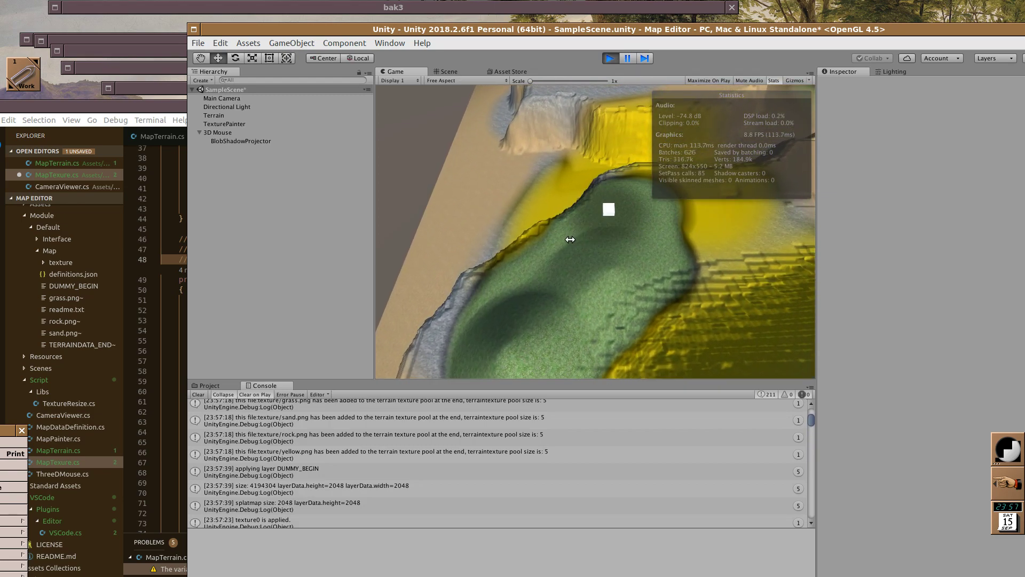
pyautogui.moveTo(647, 203)
pyautogui.mouseDown()
pyautogui.moveTo(646, 173)
pyautogui.moveTo(520, 320)
pyautogui.mouseUp()
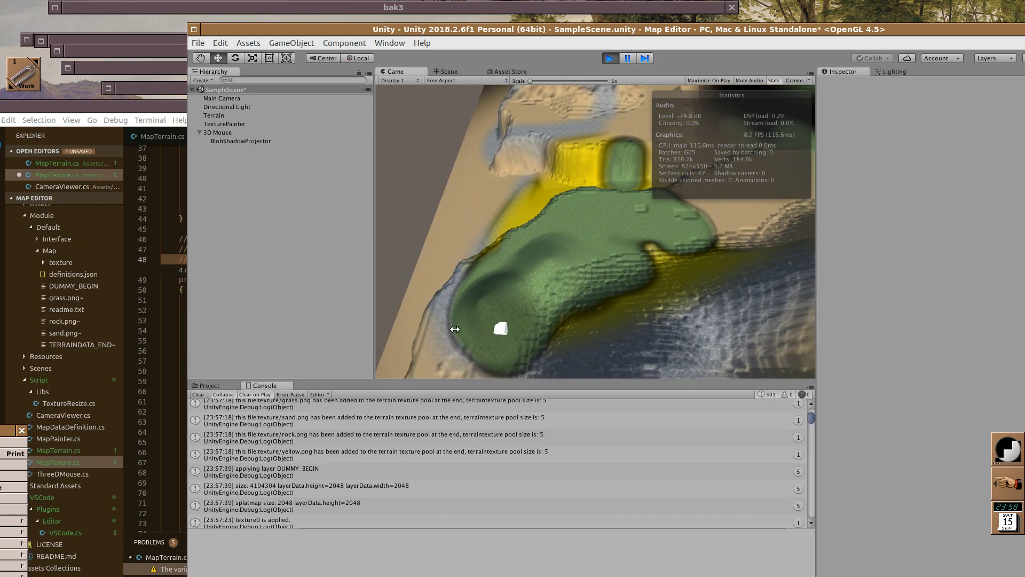
pyautogui.moveTo(519, 320)
pyautogui.mouseDown()
pyautogui.moveTo(490, 246)
pyautogui.moveTo(498, 313)
pyautogui.moveTo(681, 240)
pyautogui.moveTo(682, 300)
pyautogui.moveTo(591, 337)
pyautogui.moveTo(760, 266)
pyautogui.moveTo(518, 200)
pyautogui.moveTo(510, 224)
pyautogui.moveTo(589, 271)
pyautogui.moveTo(507, 286)
pyautogui.moveTo(571, 267)
pyautogui.moveTo(527, 257)
pyautogui.moveTo(598, 253)
pyautogui.mouseUp()
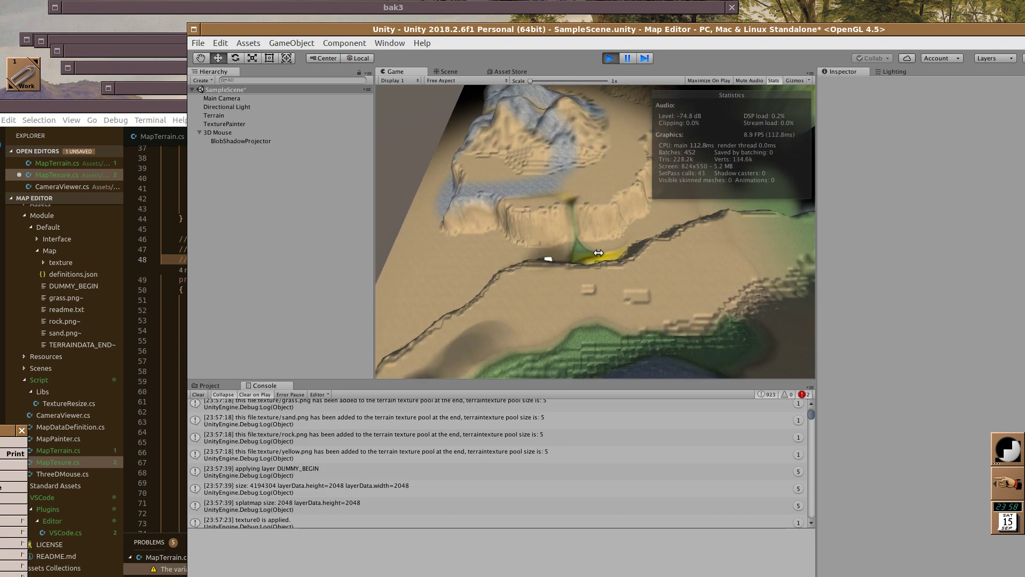
# Step: Reshape the terrain on the mountain and near the left cliff, digging a crater into the mountain
pyautogui.moveTo(460, 215); pyautogui.dragTo(414, 202)
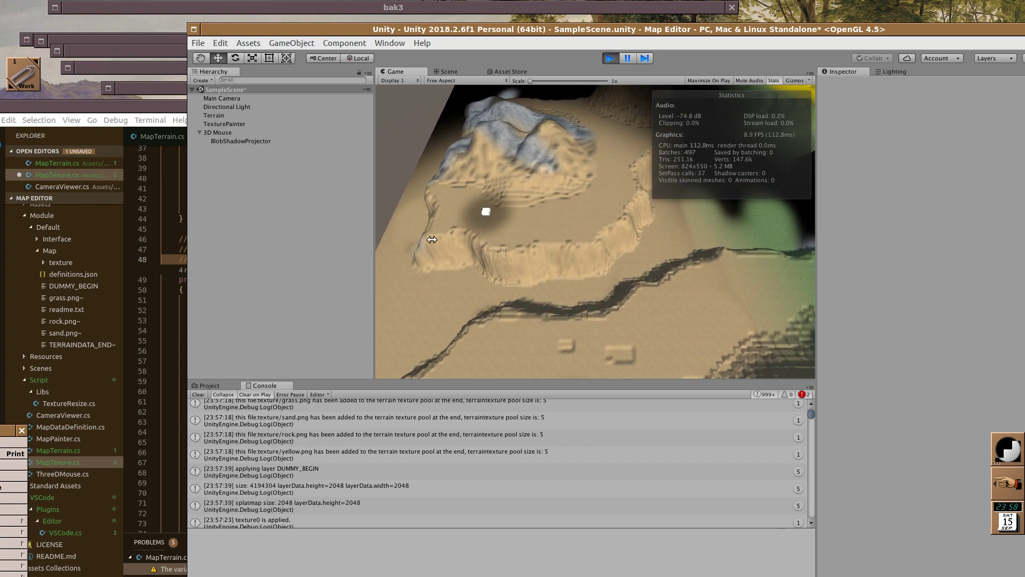
pyautogui.moveTo(432, 240); pyautogui.dragTo(530, 185)
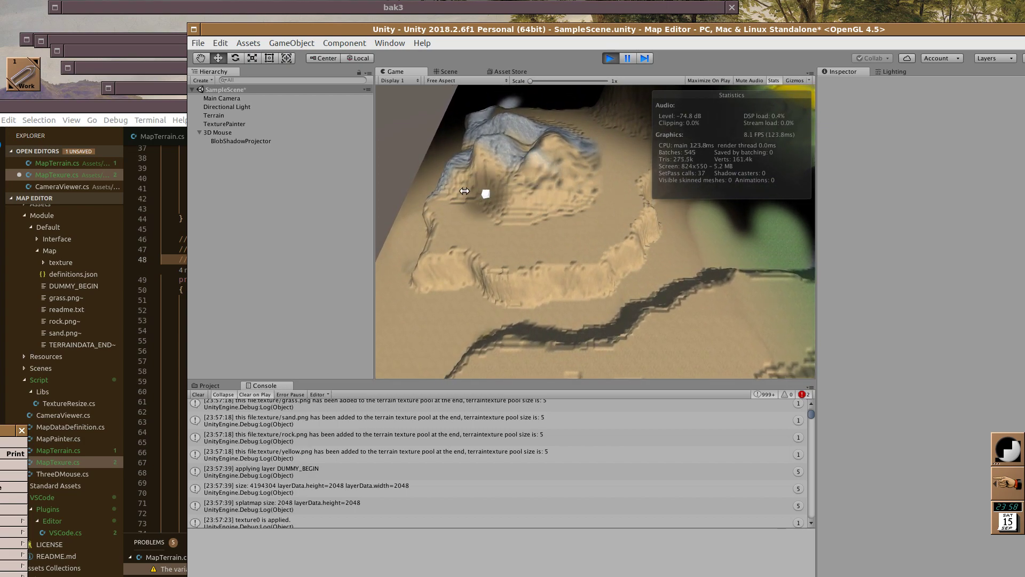
pyautogui.moveTo(424, 205); pyautogui.dragTo(466, 241)
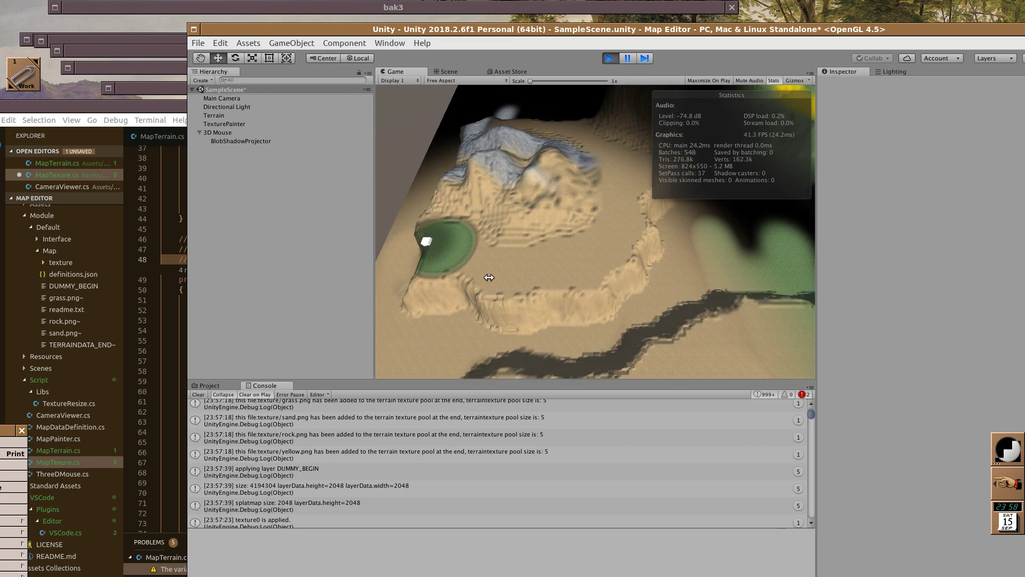
pyautogui.moveTo(554, 213); pyautogui.dragTo(505, 226)
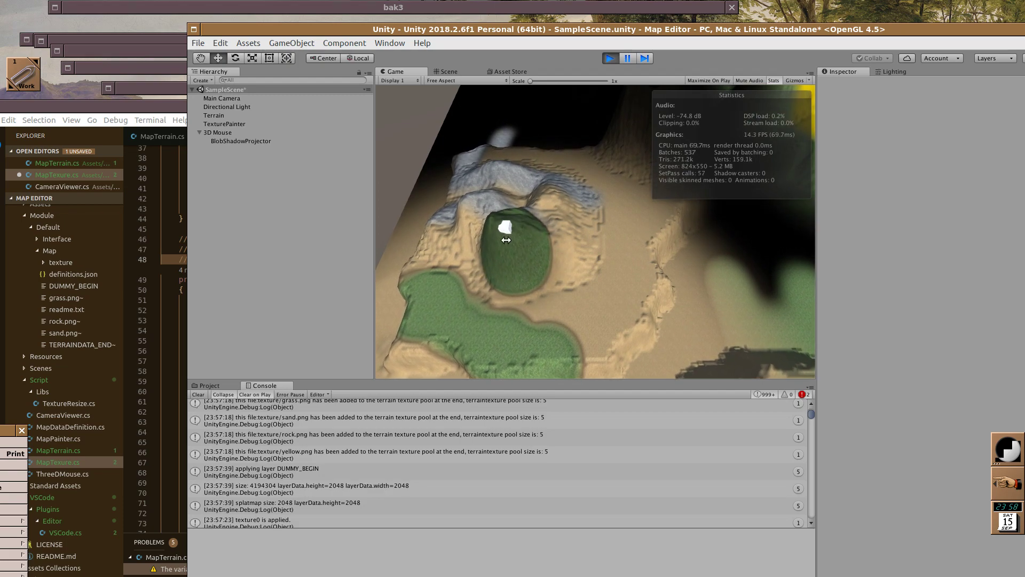
# Step: Deepen the crater and dig a deep crater into the green grass mound
pyautogui.moveTo(505, 226)
pyautogui.mouseDown()
pyautogui.moveTo(522, 270)
pyautogui.moveTo(542, 286)
pyautogui.mouseUp()
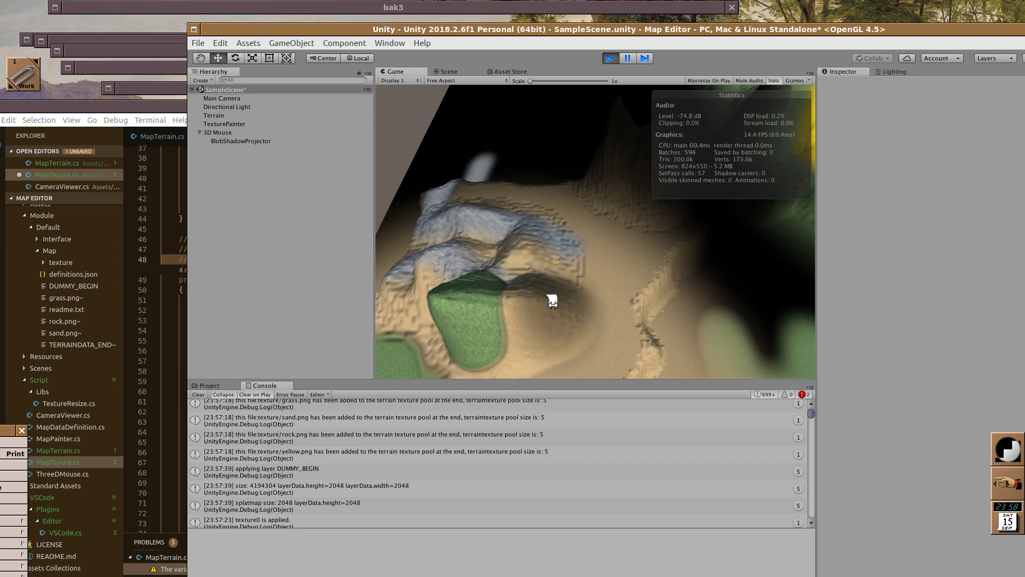
pyautogui.moveTo(555, 304)
pyautogui.mouseDown()
pyautogui.moveTo(572, 303)
pyautogui.moveTo(590, 323)
pyautogui.mouseUp()
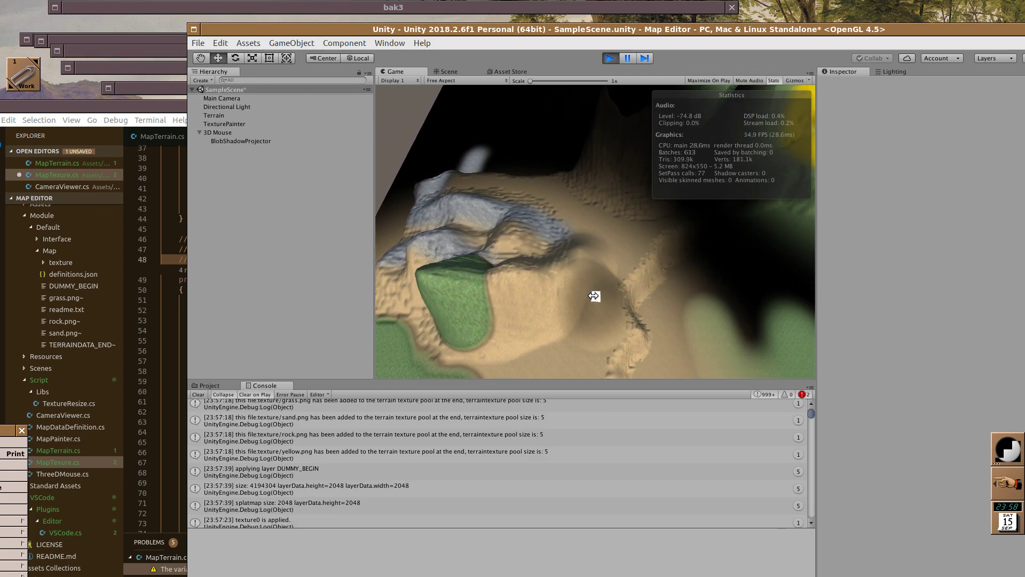
pyautogui.moveTo(594, 295); pyautogui.dragTo(490, 312)
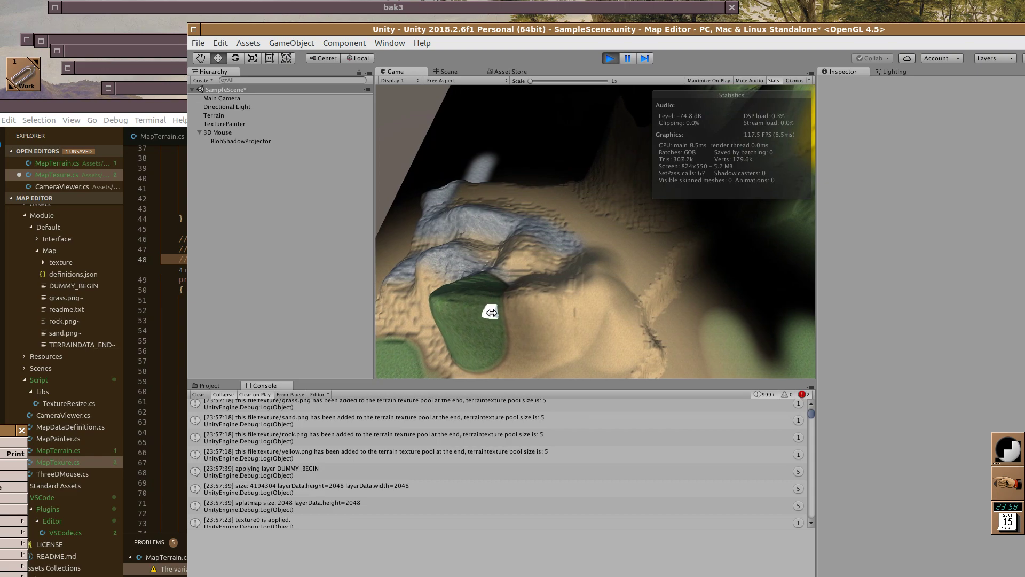
pyautogui.moveTo(545, 305); pyautogui.dragTo(531, 303)
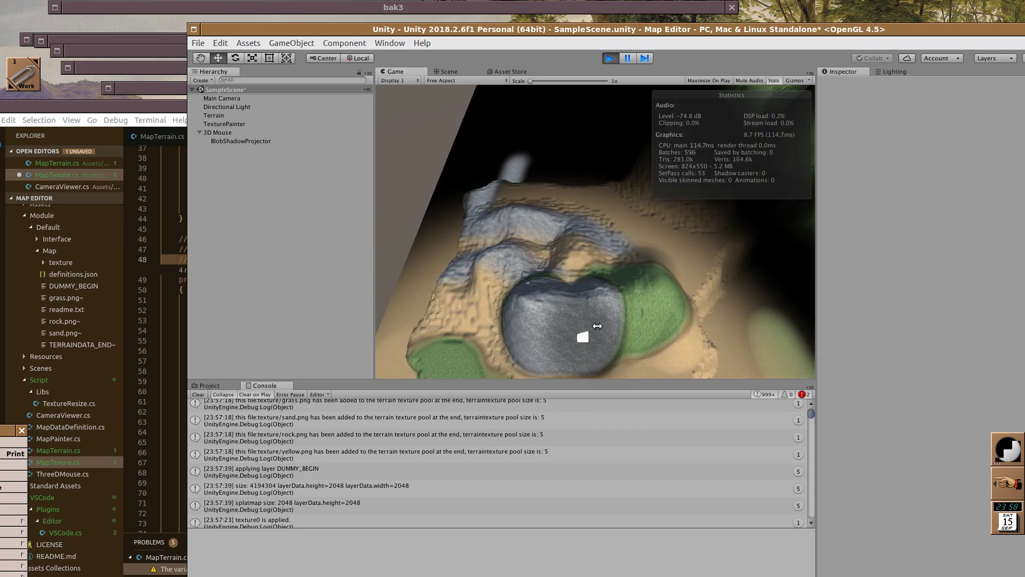
# Step: Paint grey rock over the crater, then grass toward the terrain's bottom and right side
pyautogui.moveTo(526, 304); pyautogui.dragTo(507, 337)
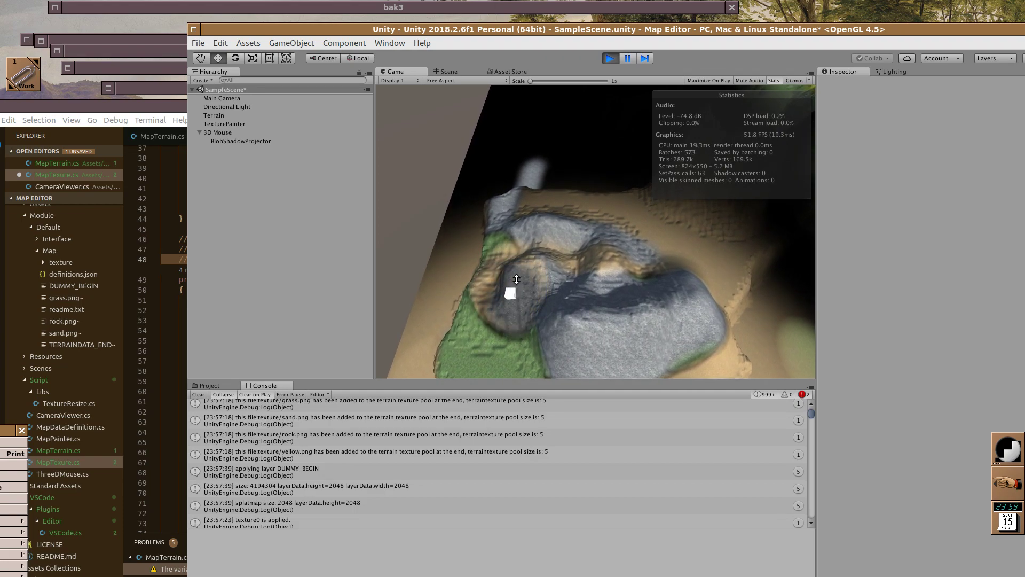
pyautogui.moveTo(468, 355); pyautogui.dragTo(583, 368)
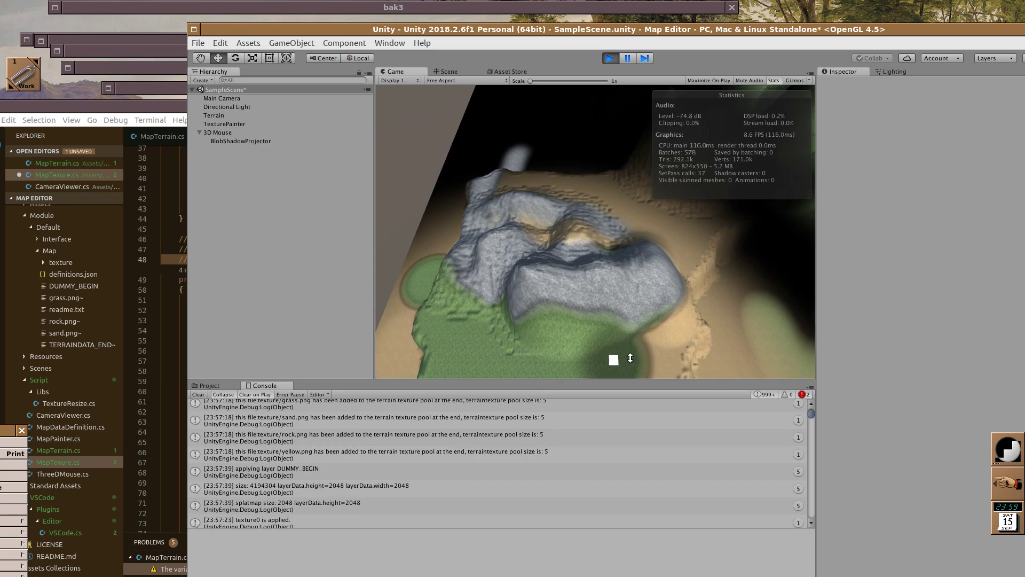
pyautogui.moveTo(583, 368)
pyautogui.mouseDown()
pyautogui.moveTo(679, 266)
pyautogui.moveTo(489, 270)
pyautogui.moveTo(669, 281)
pyautogui.moveTo(665, 329)
pyautogui.moveTo(690, 304)
pyautogui.moveTo(681, 324)
pyautogui.moveTo(697, 317)
pyautogui.moveTo(715, 220)
pyautogui.moveTo(687, 357)
pyautogui.moveTo(641, 278)
pyautogui.mouseUp()
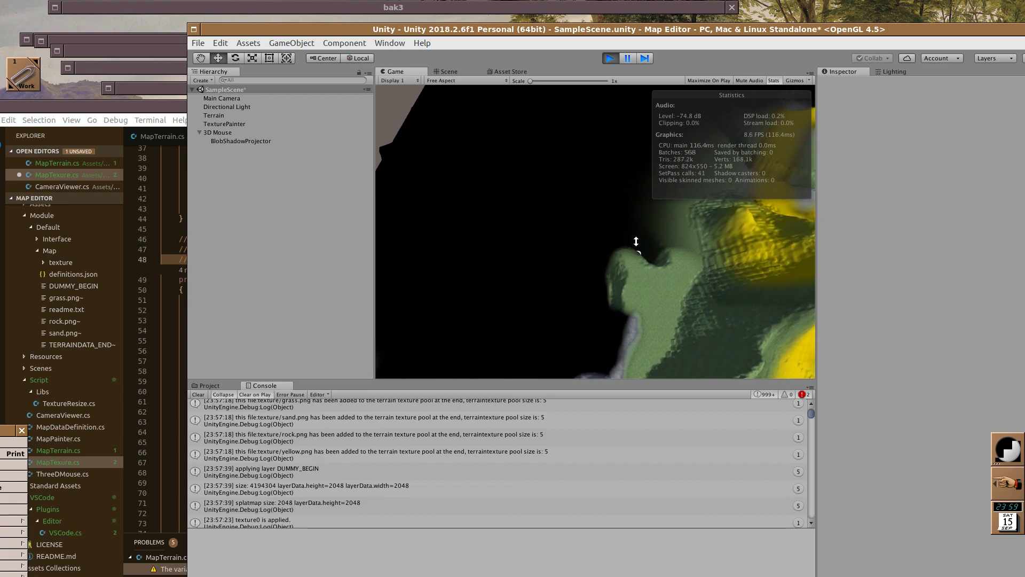
# Step: Put the MapTexure.cs code window in front and scroll down to the ModifyTexture method
pyautogui.click(582, 28)
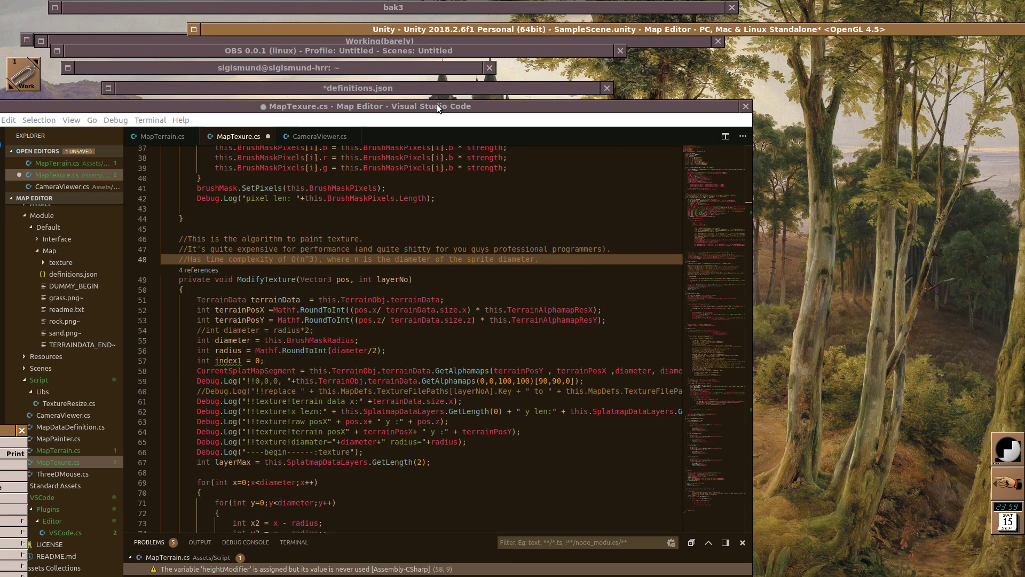
pyautogui.moveTo(436, 106); pyautogui.dragTo(610, 21)
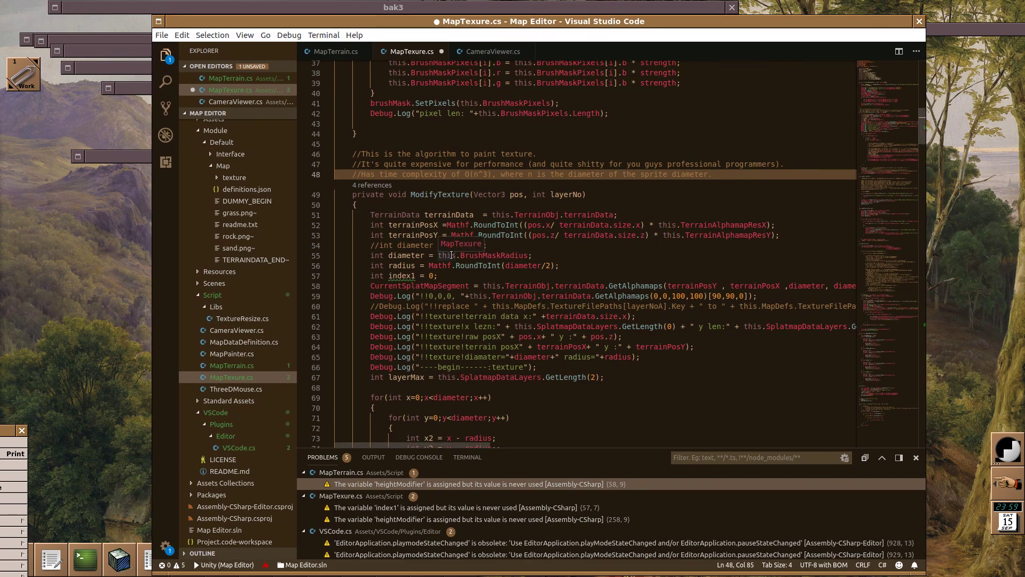
pyautogui.scroll(-1, 451, 255)
pyautogui.scroll(-1, 451, 255)
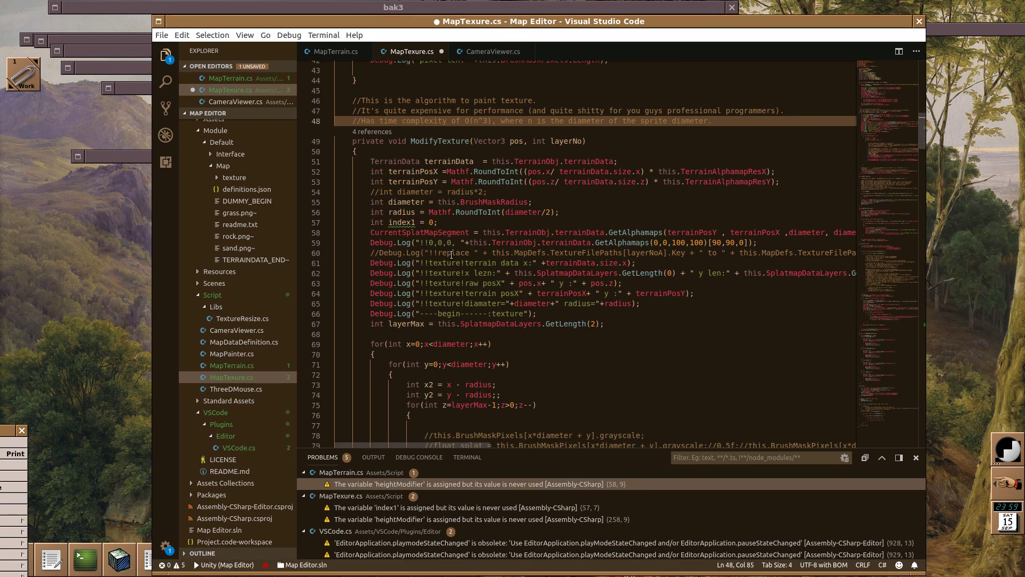
pyautogui.scroll(-1, 451, 255)
pyautogui.scroll(-2, 572, 285)
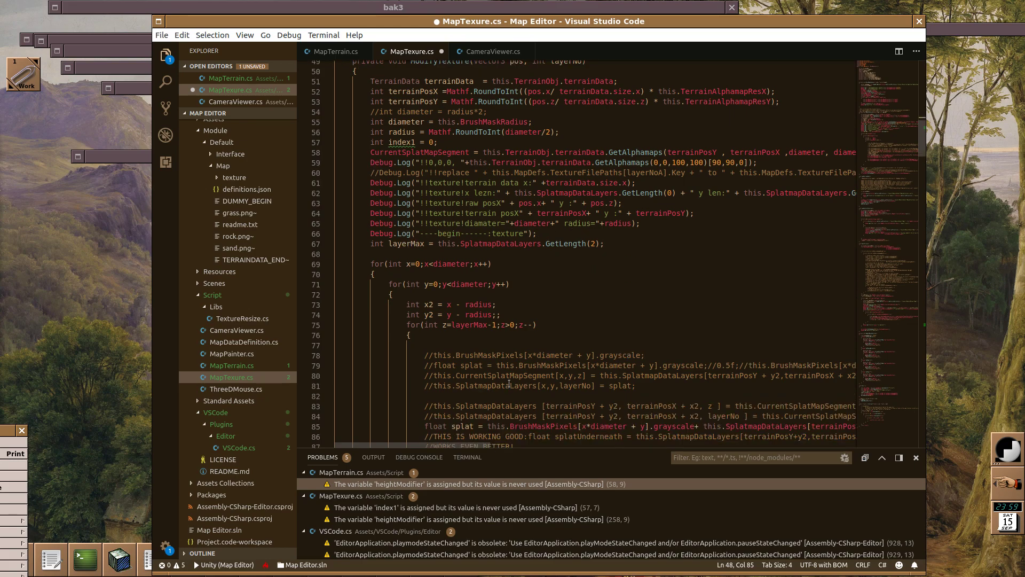
# Step: Read through ModifyTexture's nested splatmap painting loops in MapTexure.cs
pyautogui.hscroll(4, 424, 447)
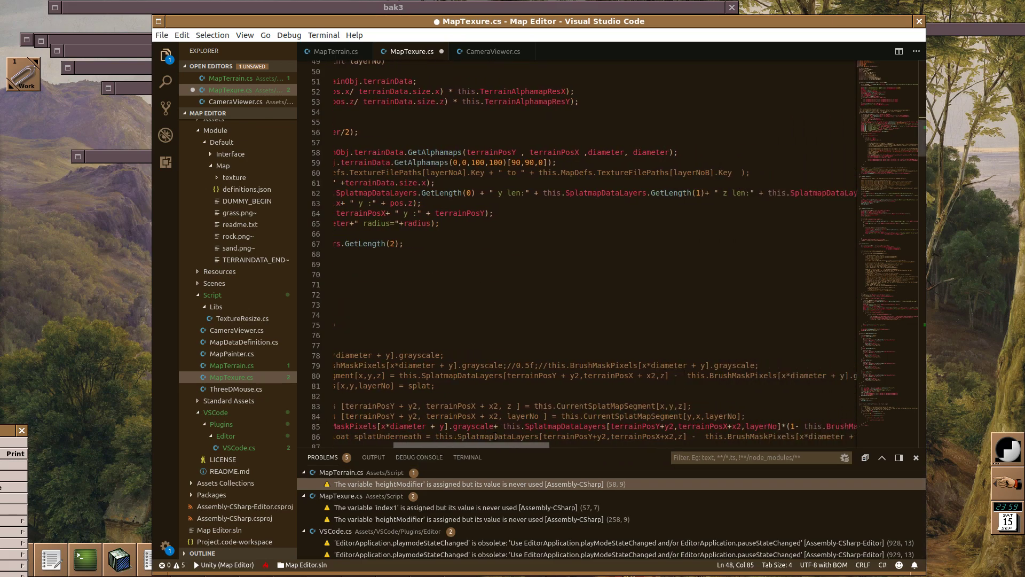
pyautogui.hscroll(-4, 424, 446)
pyautogui.scroll(-5, 407, 420)
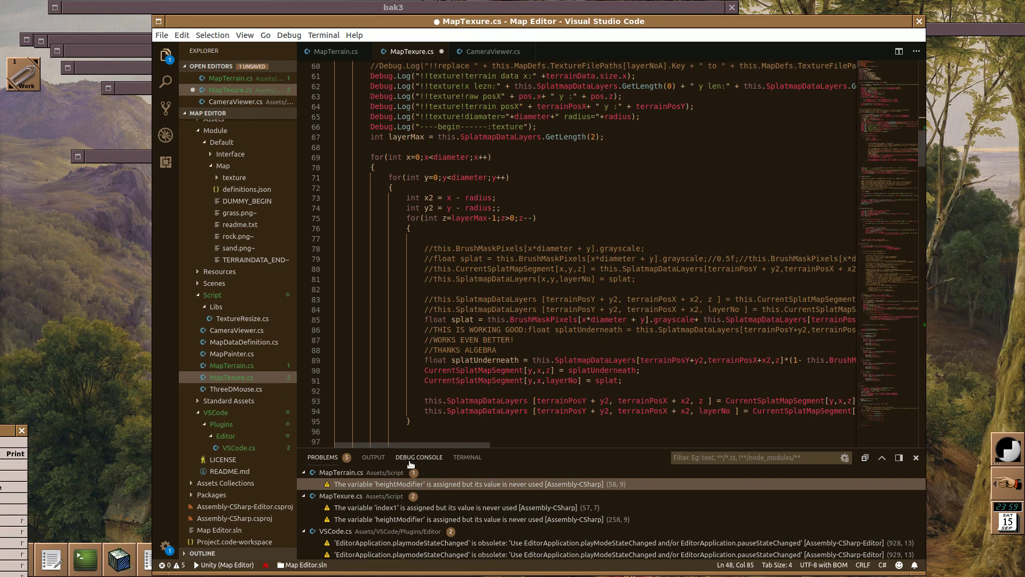
pyautogui.moveTo(406, 444)
pyautogui.mouseDown()
pyautogui.moveTo(565, 424)
pyautogui.moveTo(398, 407)
pyautogui.mouseUp()
pyautogui.scroll(-5, 398, 407)
pyautogui.scroll(4, 400, 395)
pyautogui.scroll(5, 411, 341)
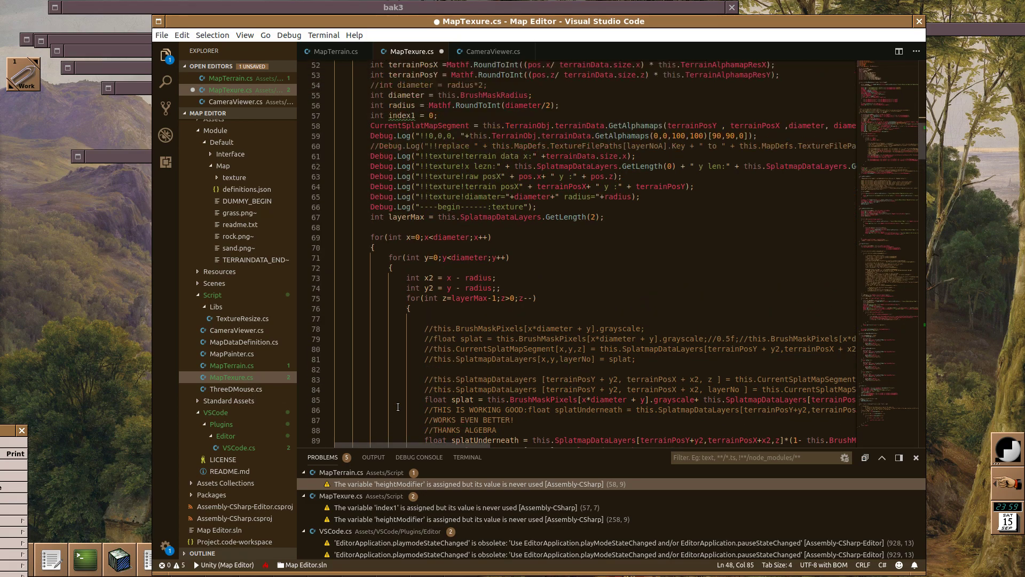
pyautogui.scroll(3, 423, 286)
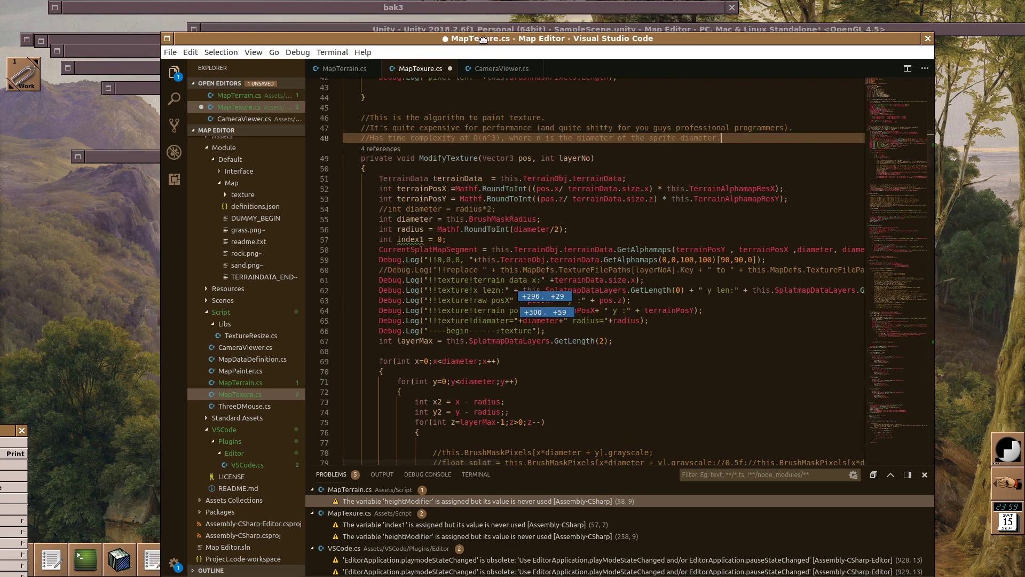
# Step: Move VS Code down, unroll definitions.json and shift it right, then unroll the Map folder window
pyautogui.moveTo(490, 22); pyautogui.dragTo(418, 250)
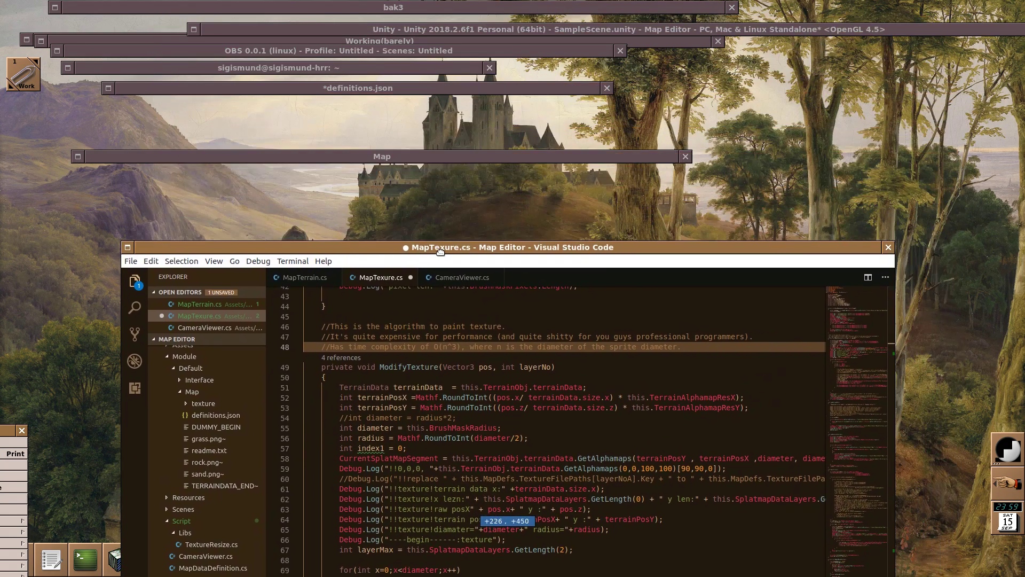
pyautogui.doubleClick(333, 85)
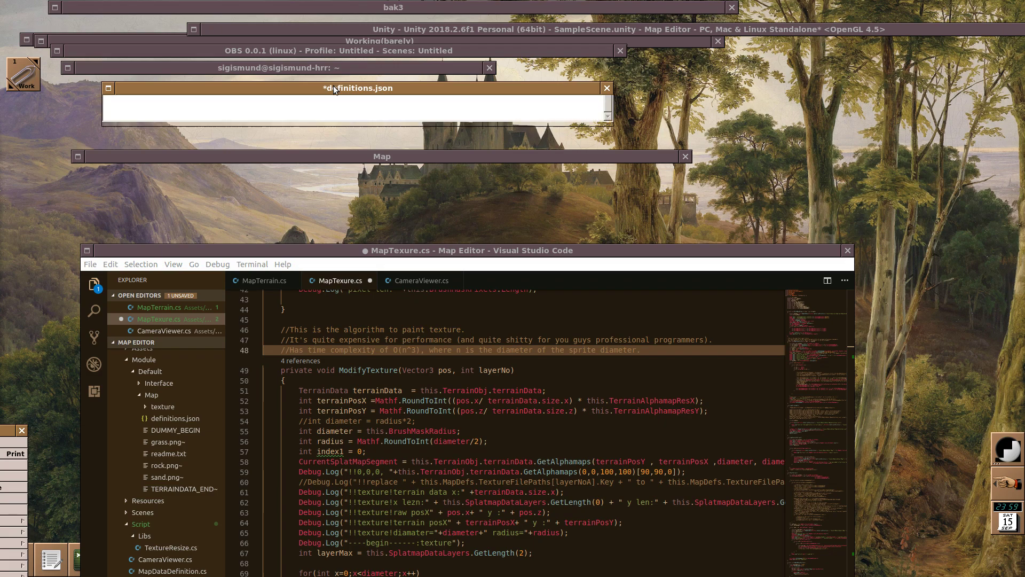
pyautogui.moveTo(341, 88); pyautogui.dragTo(538, 93)
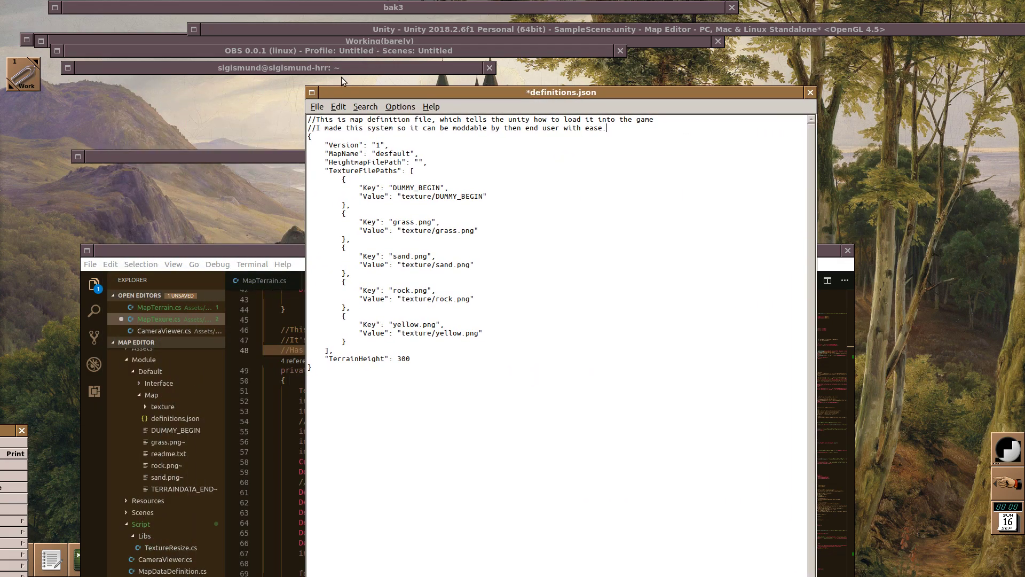
pyautogui.moveTo(346, 92); pyautogui.dragTo(530, 90)
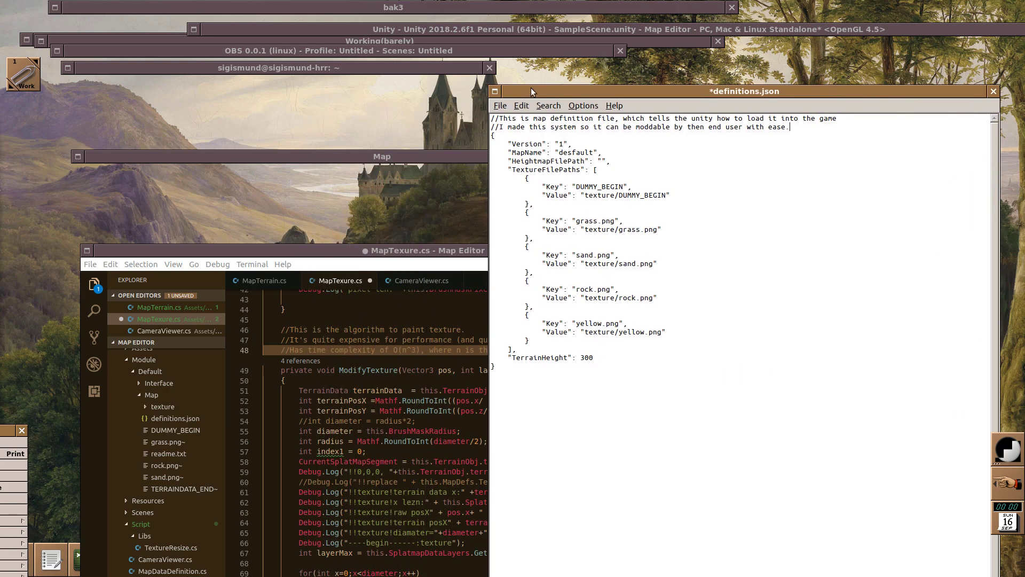
pyautogui.doubleClick(382, 157)
# Step: Tile the Map folder on the left half and definitions.json on the right half
pyautogui.moveTo(401, 154); pyautogui.dragTo(341, 108)
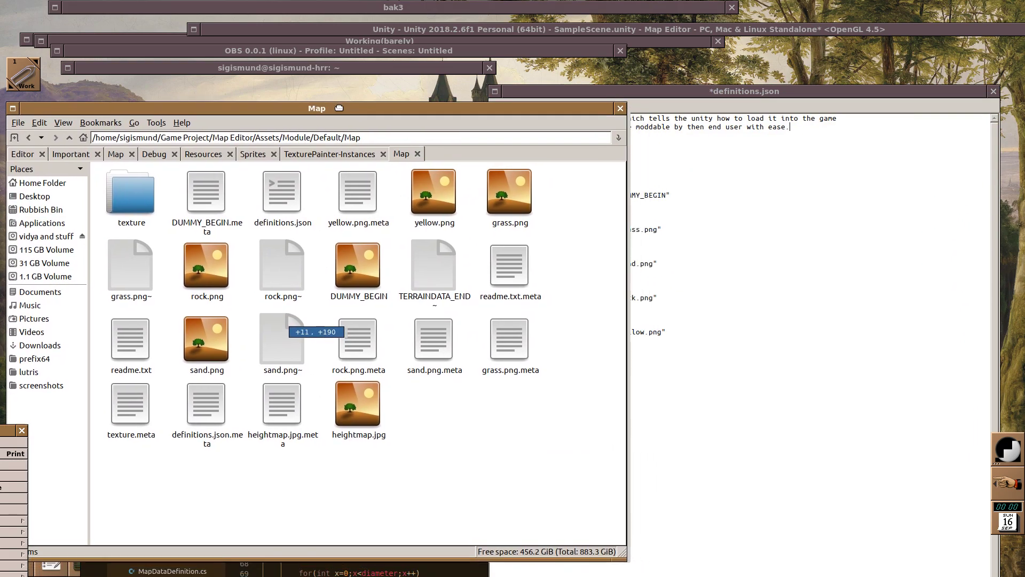
pyautogui.rightClick(601, 106)
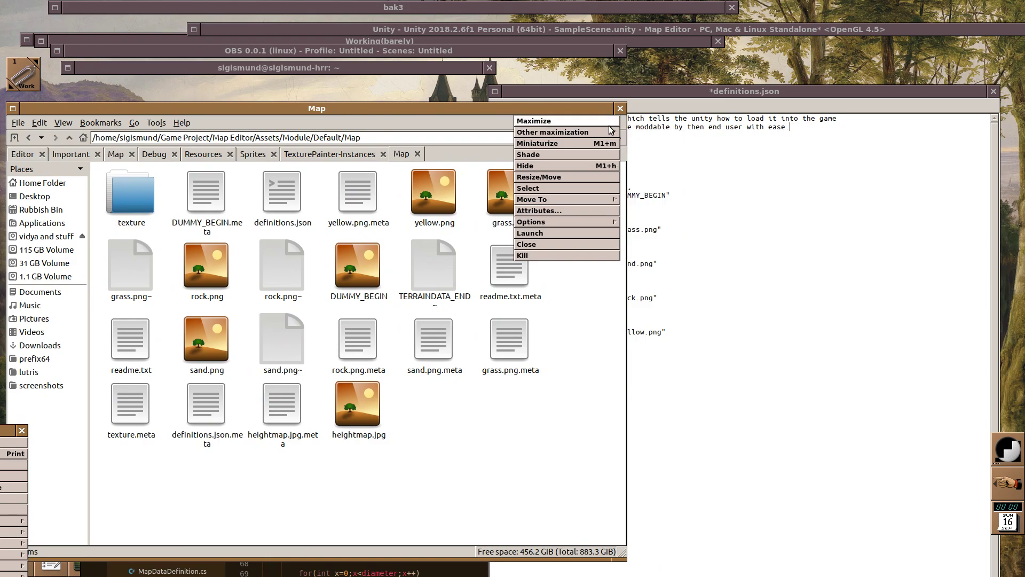
pyautogui.moveTo(607, 131)
pyautogui.click(668, 155)
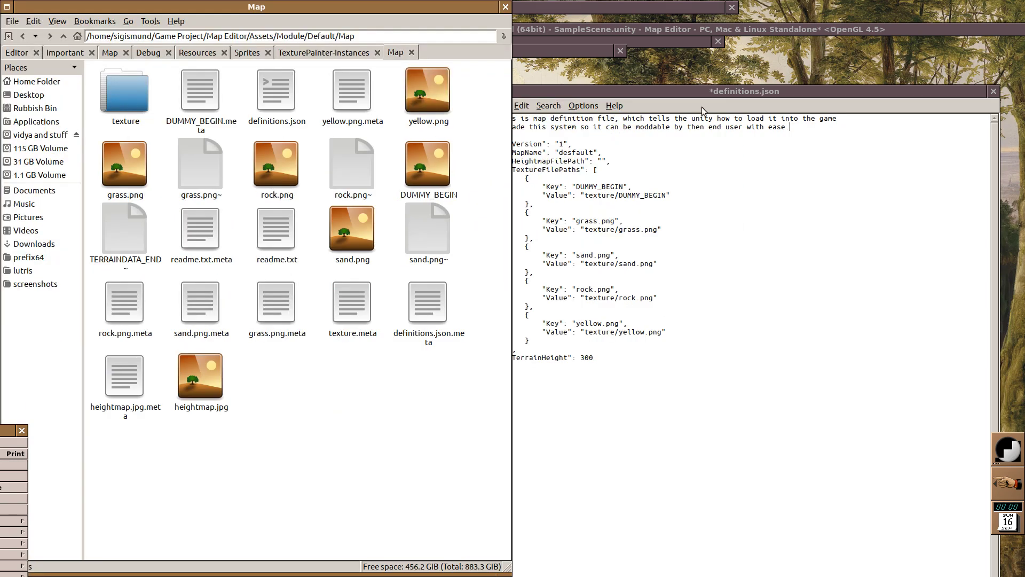
pyautogui.rightClick(718, 92)
pyautogui.moveTo(733, 116)
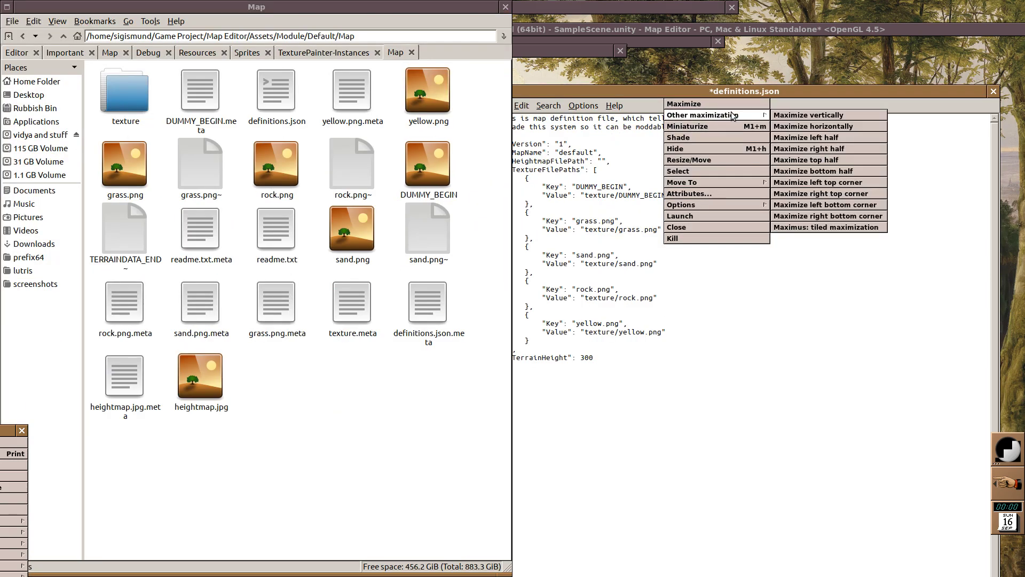
pyautogui.click(809, 150)
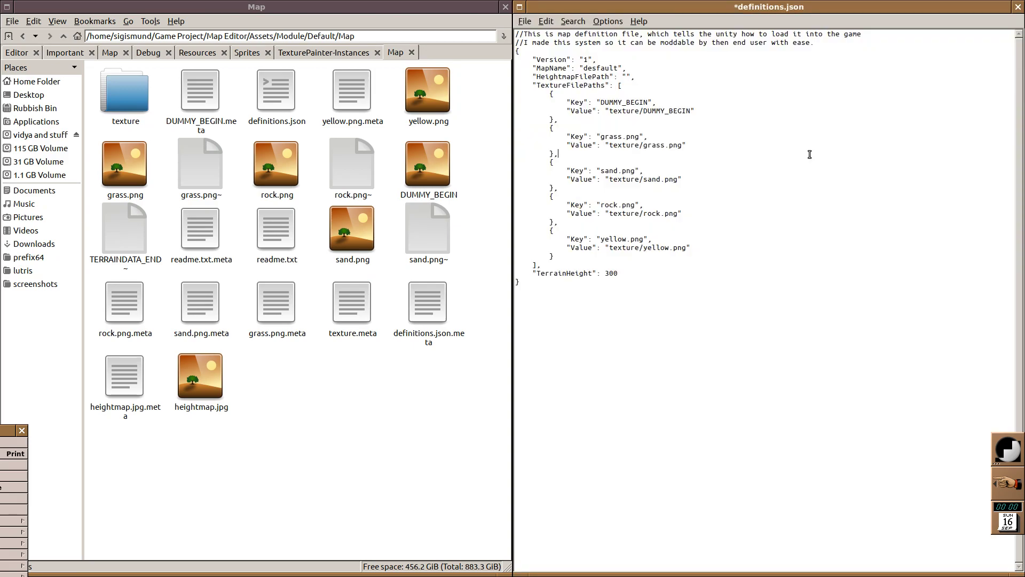
# Step: Look inside the texture folder, return to Map, and switch back to MapTexure.cs in VS Code
pyautogui.doubleClick(133, 93)
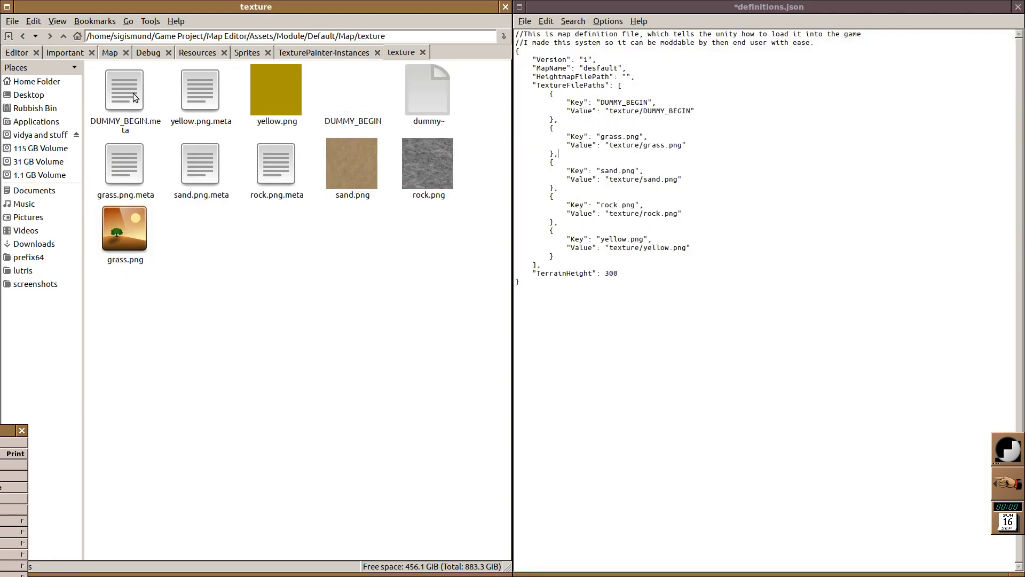
pyautogui.click(64, 36)
pyautogui.hotkey('alt', 'Tab')
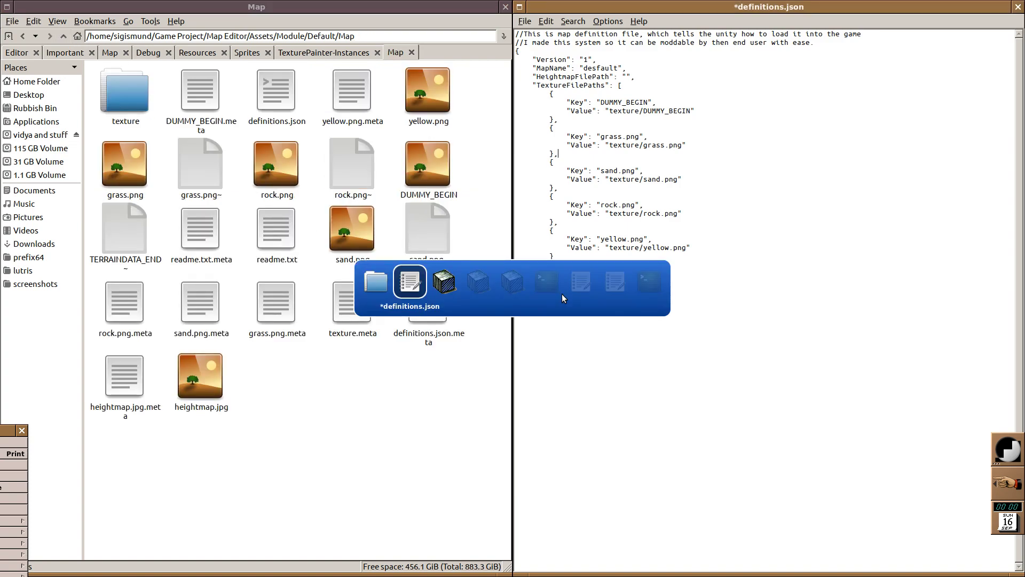
pyautogui.hotkey('alt', 'Tab')
# Step: Move the code editor aside, then paint light green grass mounds along the terrain's mountain edge in Unity
pyautogui.moveTo(506, 252); pyautogui.dragTo(405, 61)
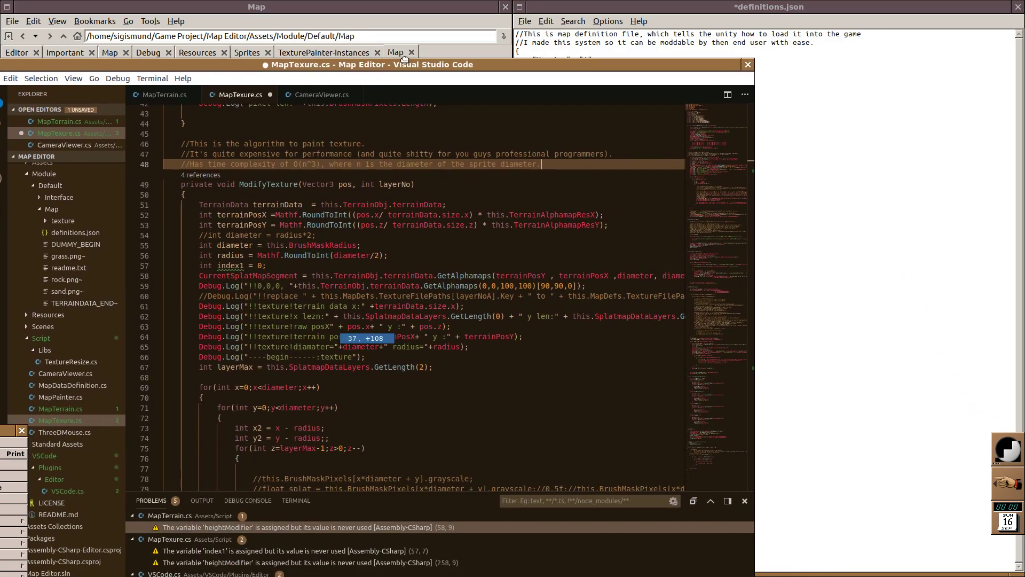
pyautogui.hotkey('alt', 'Tab')
pyautogui.hotkey('alt', 'Tab')
pyautogui.hotkey('alt', 'Tab')
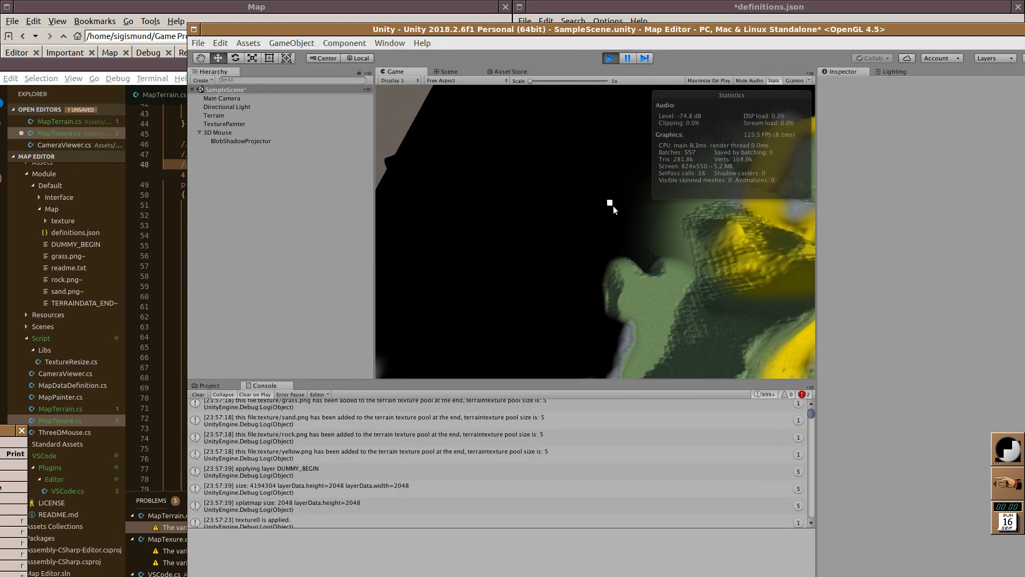
pyautogui.moveTo(612, 206)
pyautogui.mouseDown()
pyautogui.moveTo(648, 231)
pyautogui.moveTo(620, 197)
pyautogui.moveTo(531, 202)
pyautogui.moveTo(471, 244)
pyautogui.moveTo(453, 204)
pyautogui.moveTo(555, 203)
pyautogui.moveTo(493, 137)
pyautogui.moveTo(571, 262)
pyautogui.moveTo(556, 235)
pyautogui.moveTo(573, 88)
pyautogui.mouseUp()
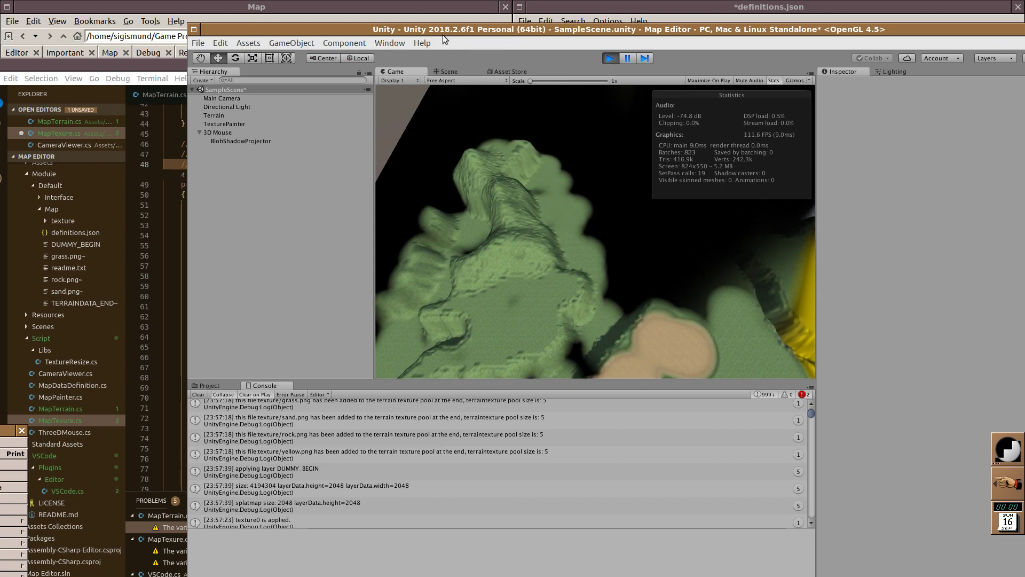
pyautogui.hotkey('alt', 'Tab')
pyautogui.hotkey('alt', 'Tab')
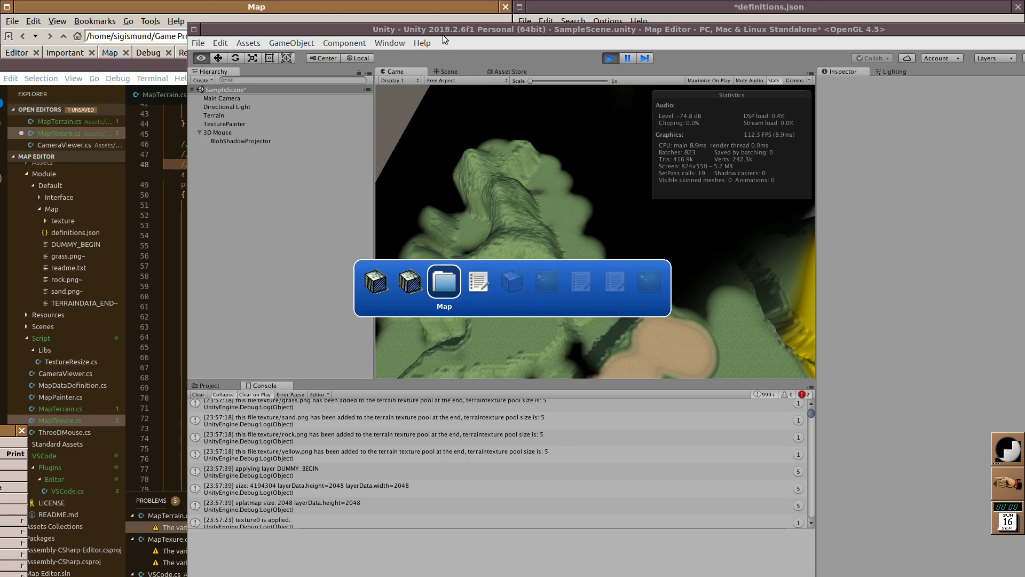